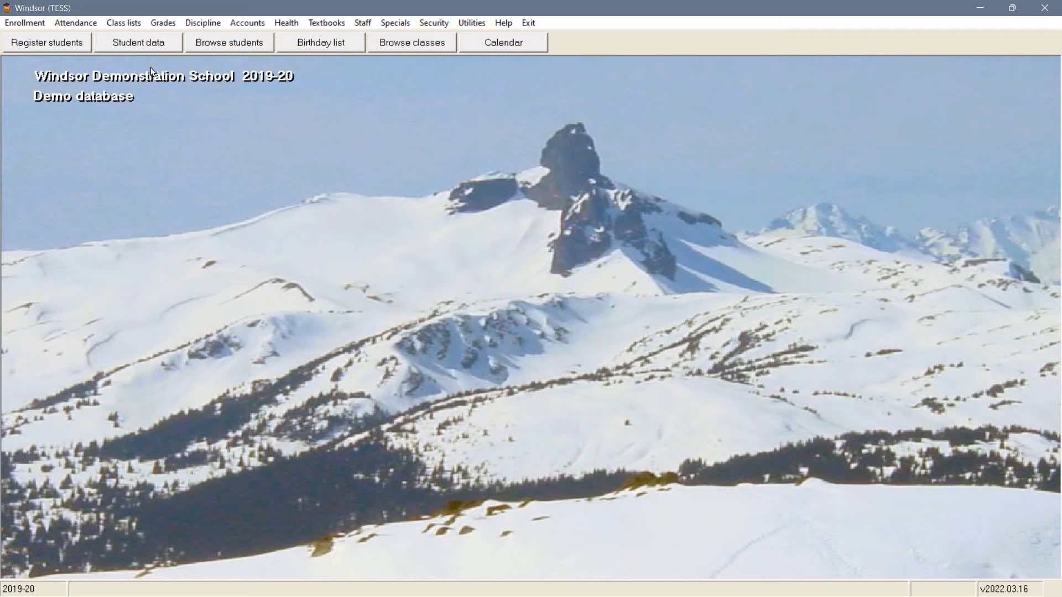
Create a new course numbered LTE10, named Literary Assessment, with type O.
mouse_move(259, 91)
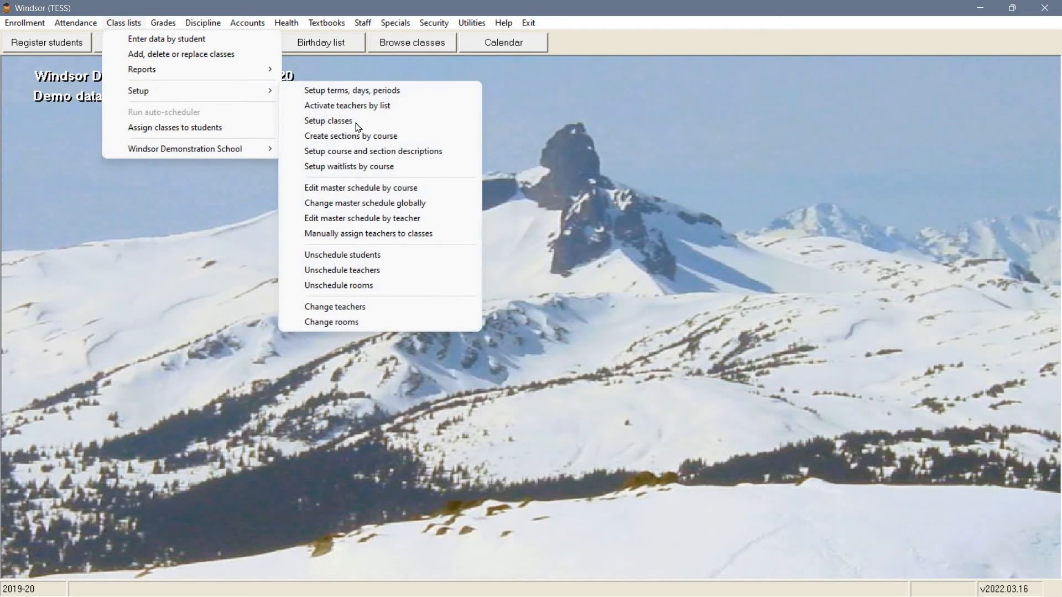
left_click(356, 122)
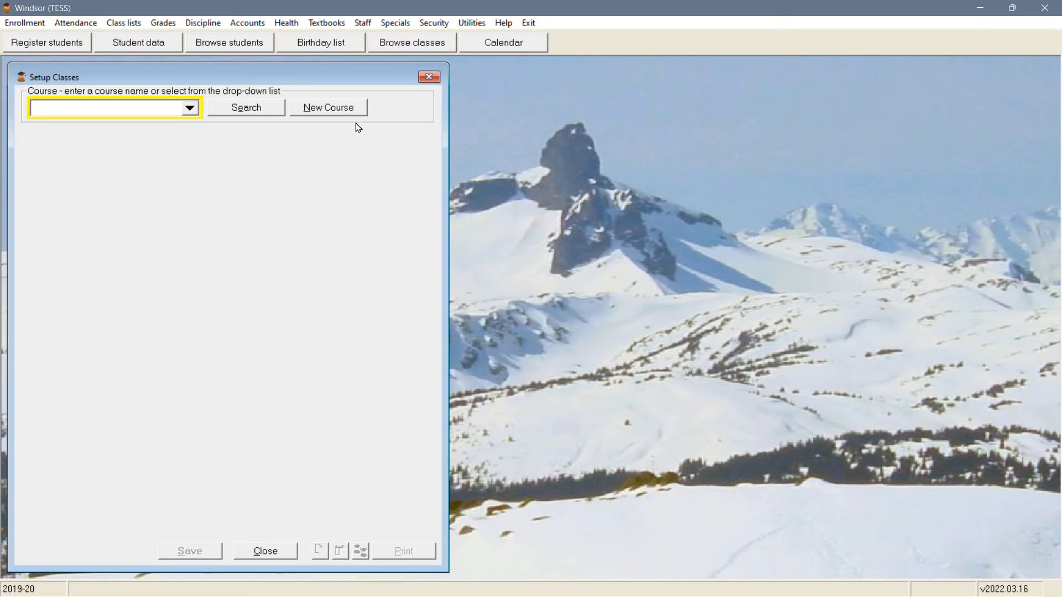
left_click(324, 108)
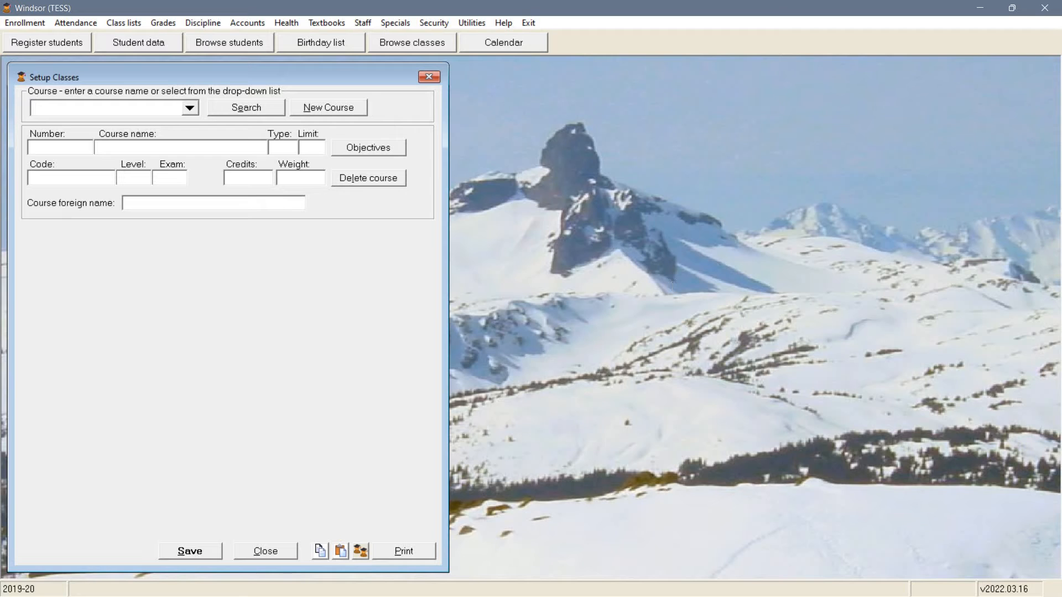
type("LTE10")
key("Tab")
type("L")
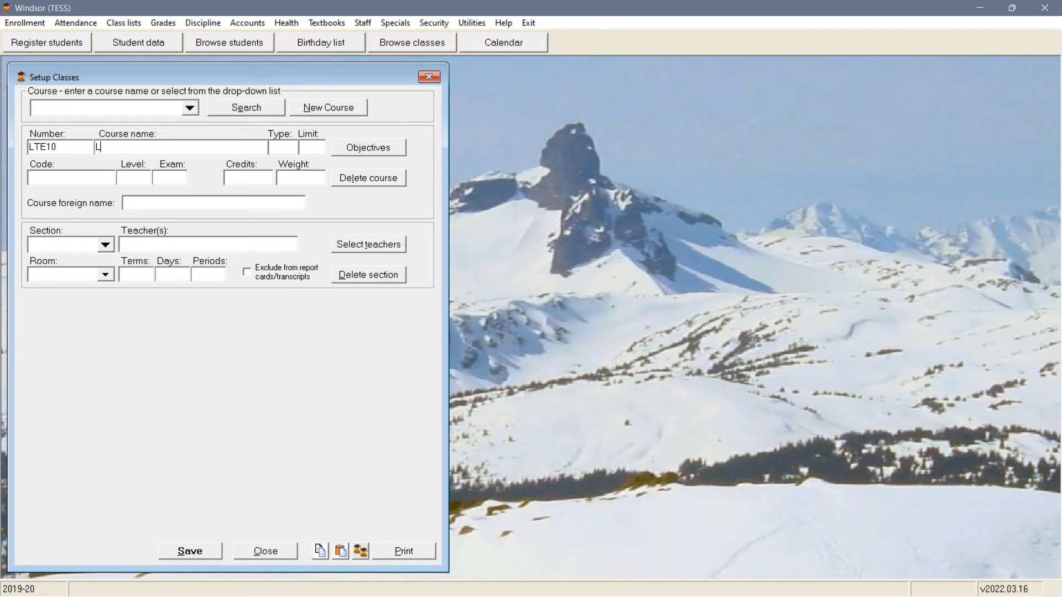
type("iterary Assessment")
key("Tab")
type("O")
Set the new course's code to LTE10 and its exam value to ME*.
key("Tab")
key("Tab")
type("LTE10")
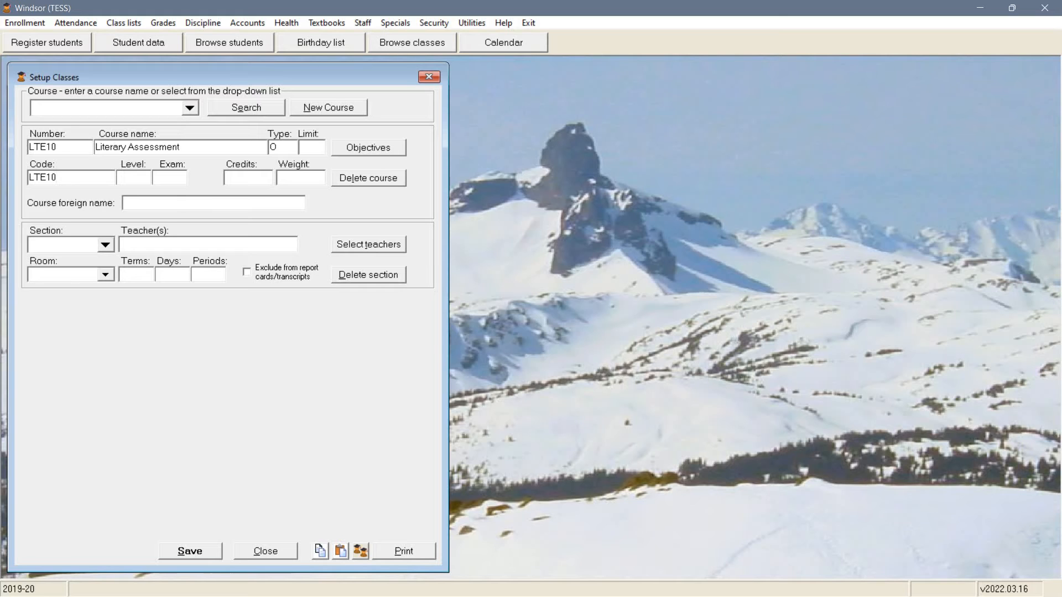
key("Tab")
key("Tab")
type("ME*")
Add section 1 to the Literary Assessment course and exclude it from report cards and transcripts.
key("Tab")
key("Tab")
key("Tab")
key("Tab")
type("1")
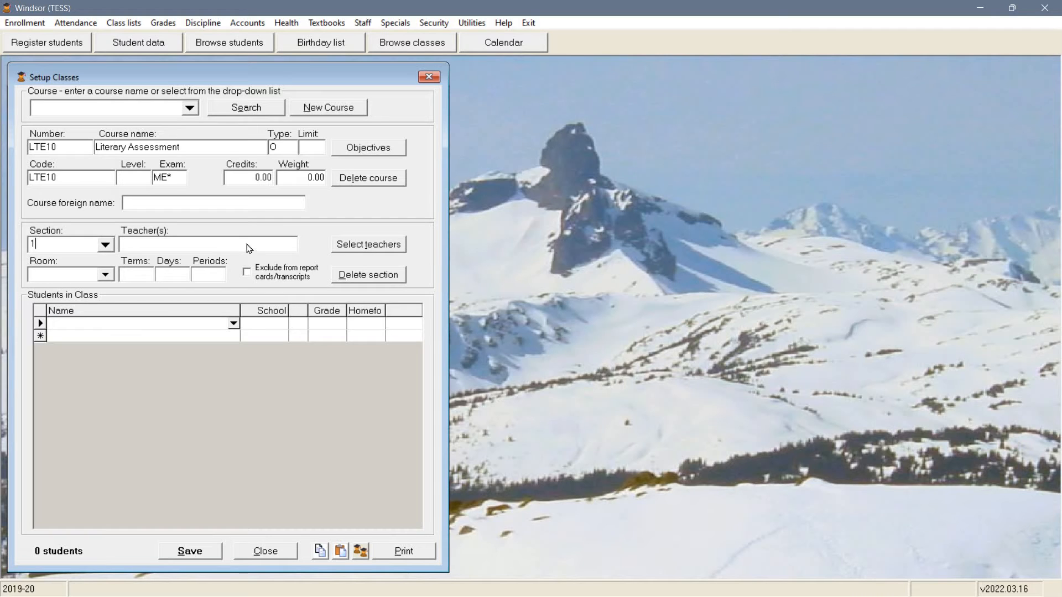
left_click(127, 276)
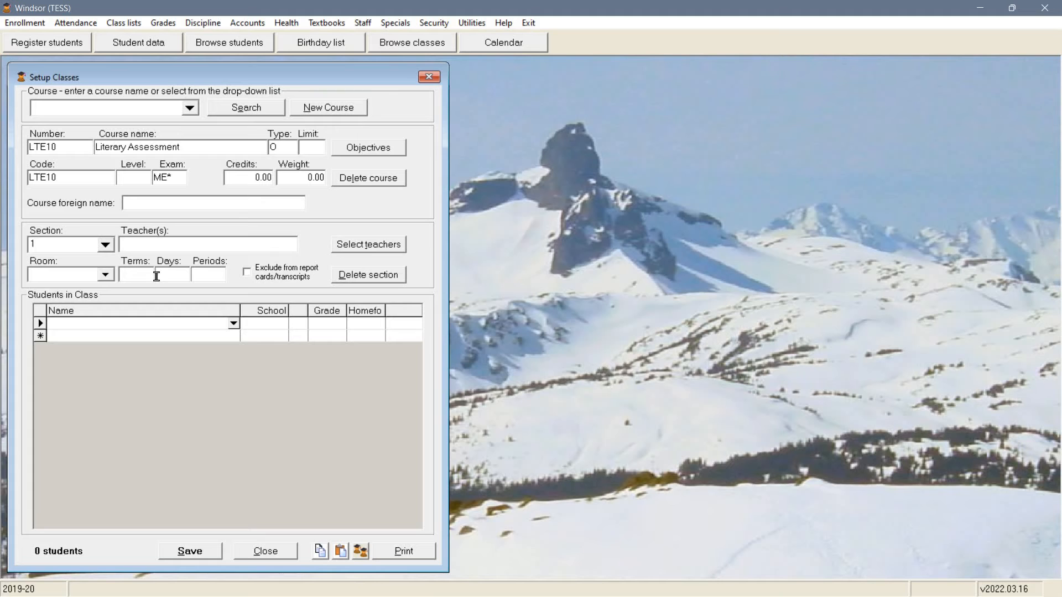
left_click(205, 273)
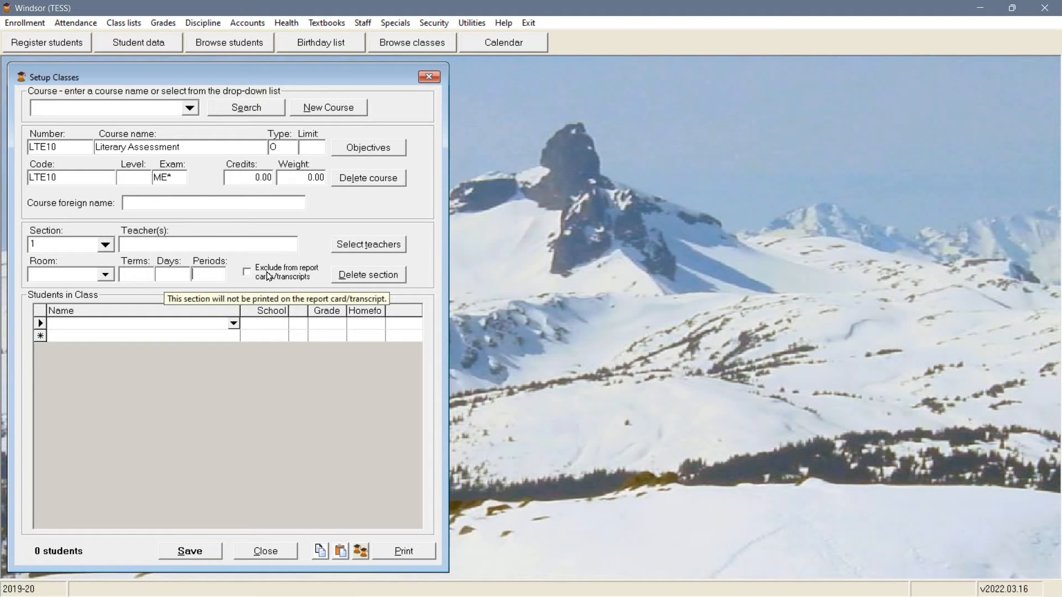
left_click(250, 276)
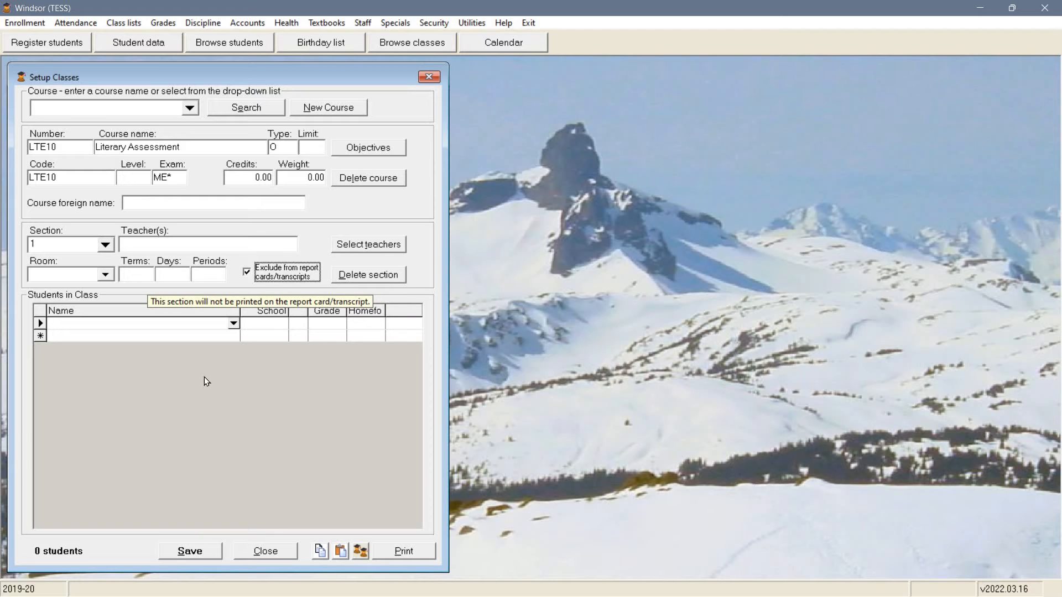
Look up the male grade 10 student by partial first name, add him to the class, and save and close the class setup.
left_click(171, 393)
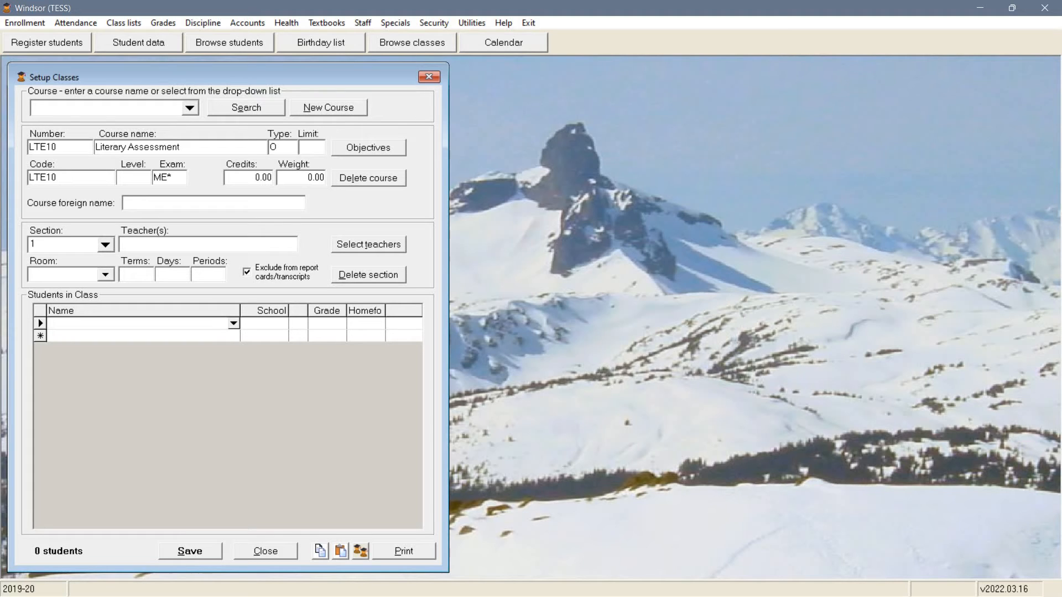
type("jea")
key("Return")
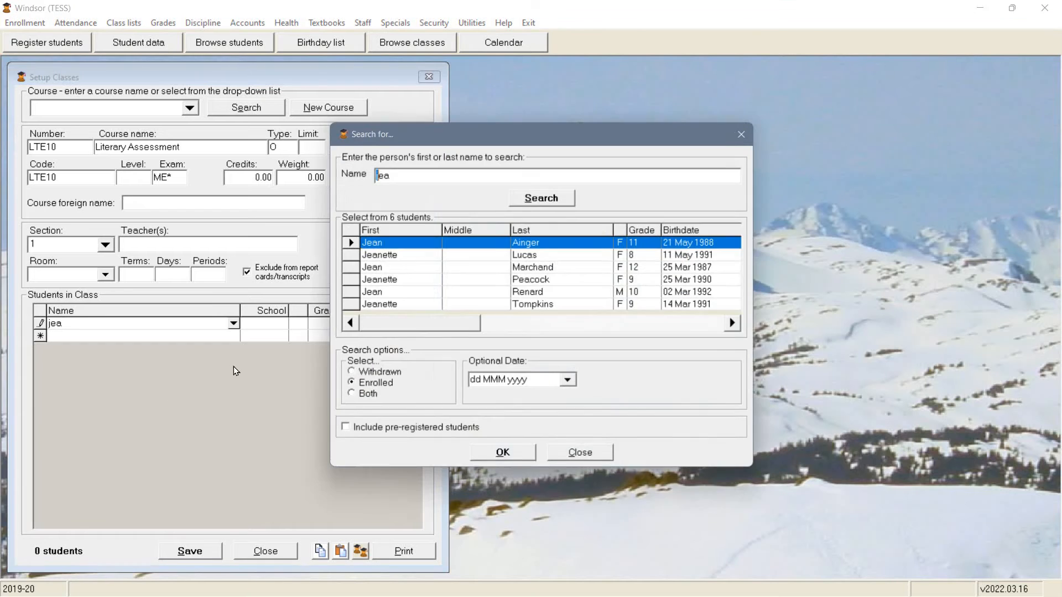
double_click(393, 291)
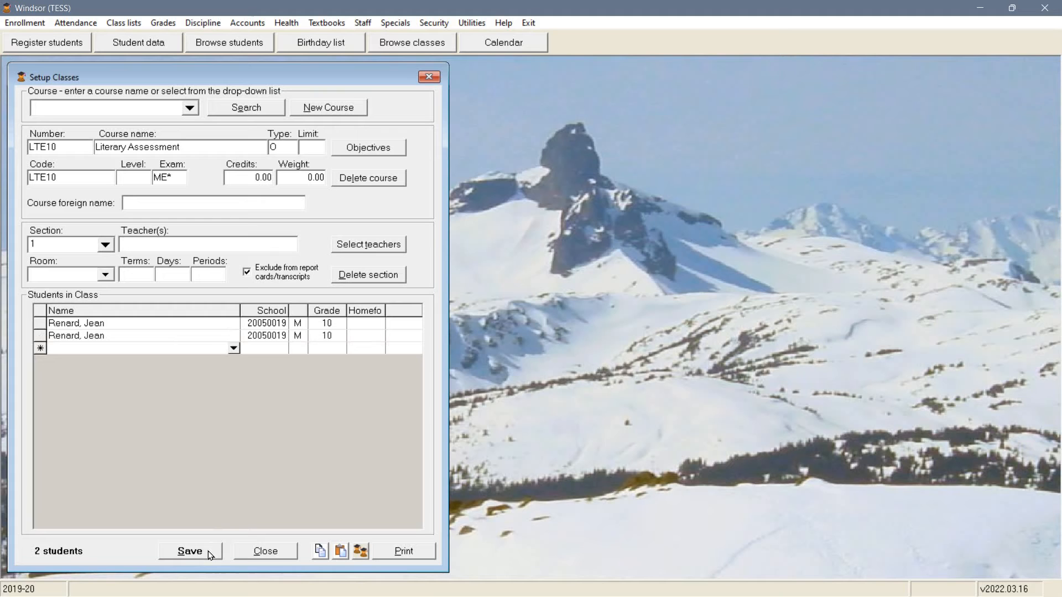
left_click(208, 550)
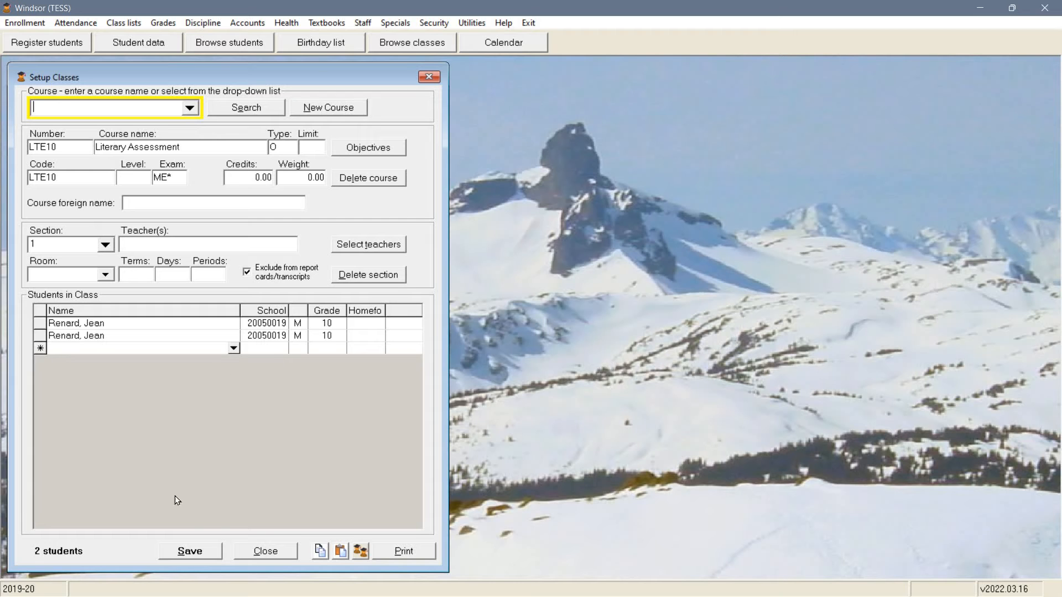
left_click(272, 551)
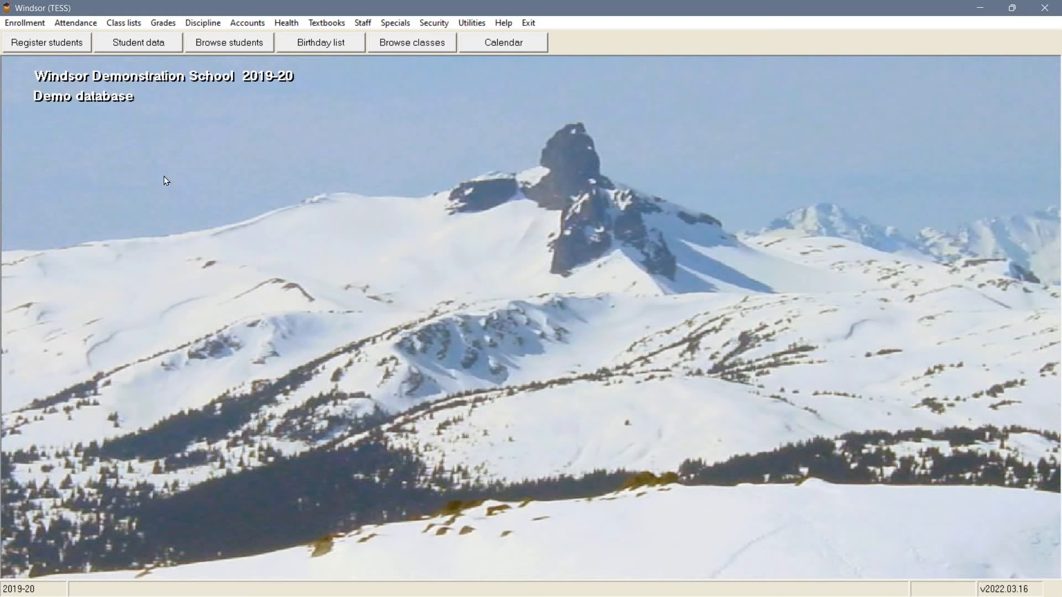
Start adding classes to student schedules and choose section 1 of NME10 Numeracy Assessment as the first class.
left_click(117, 25)
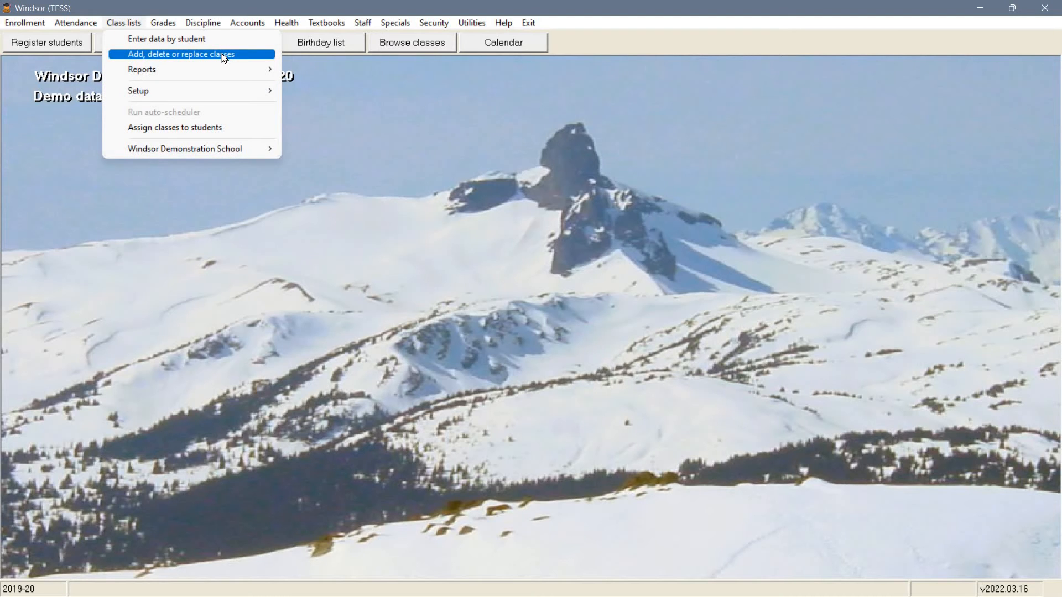
left_click(221, 54)
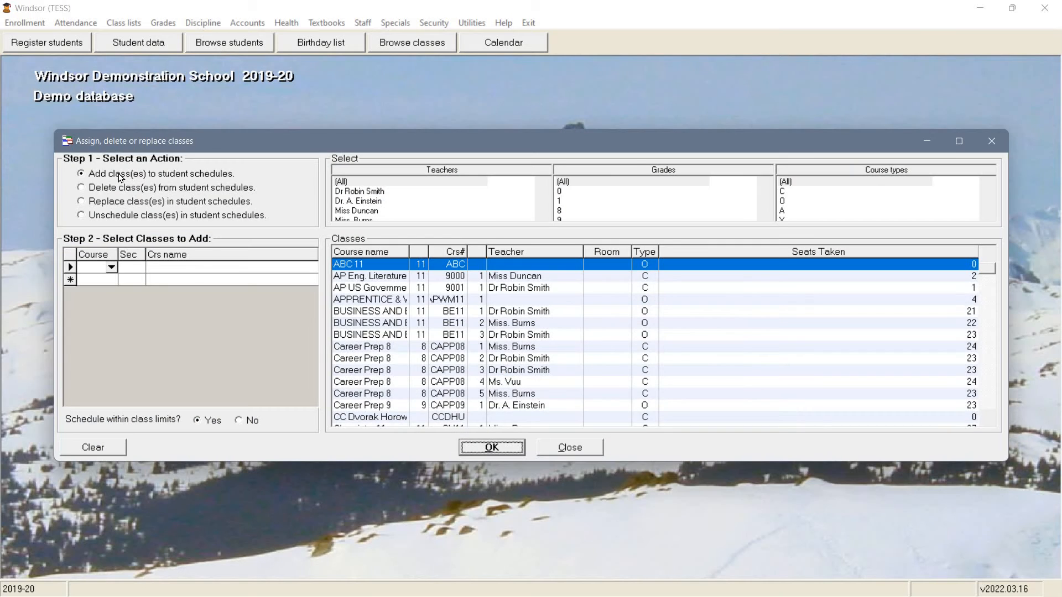
left_click(119, 173)
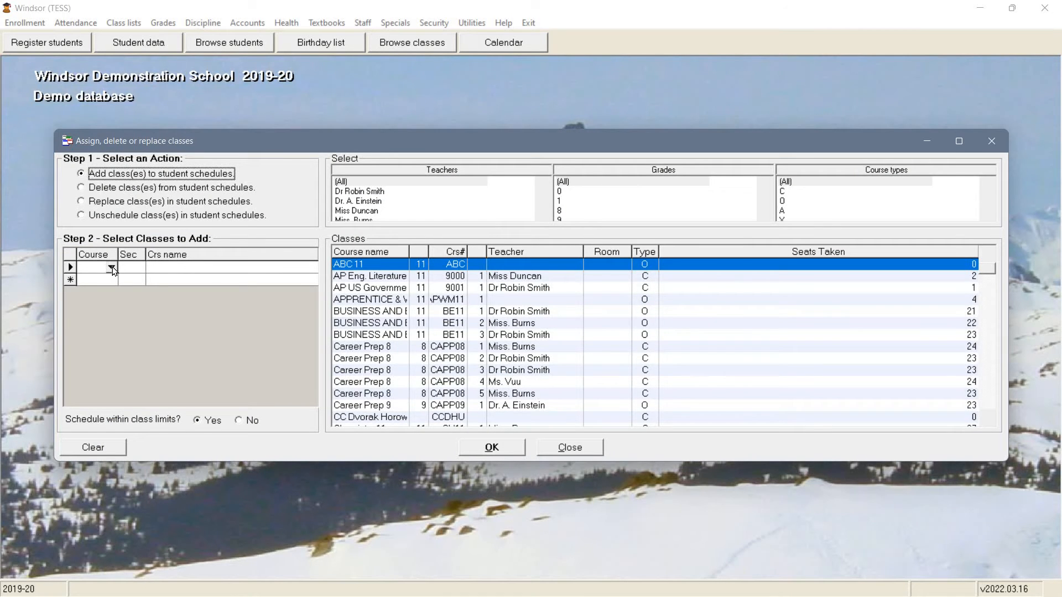
left_click(111, 269)
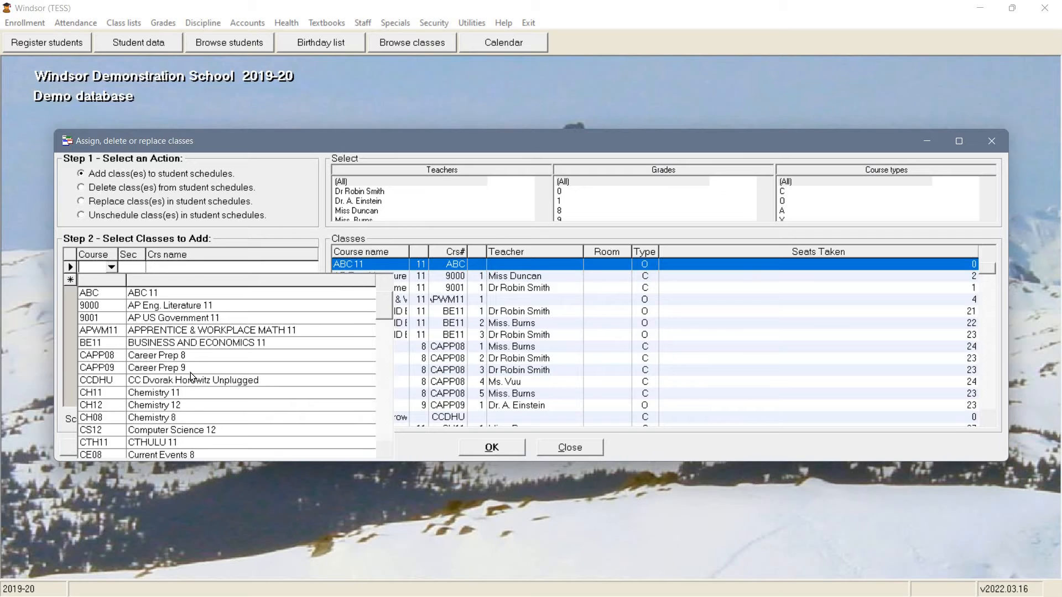
scroll(190, 376, "down", 7)
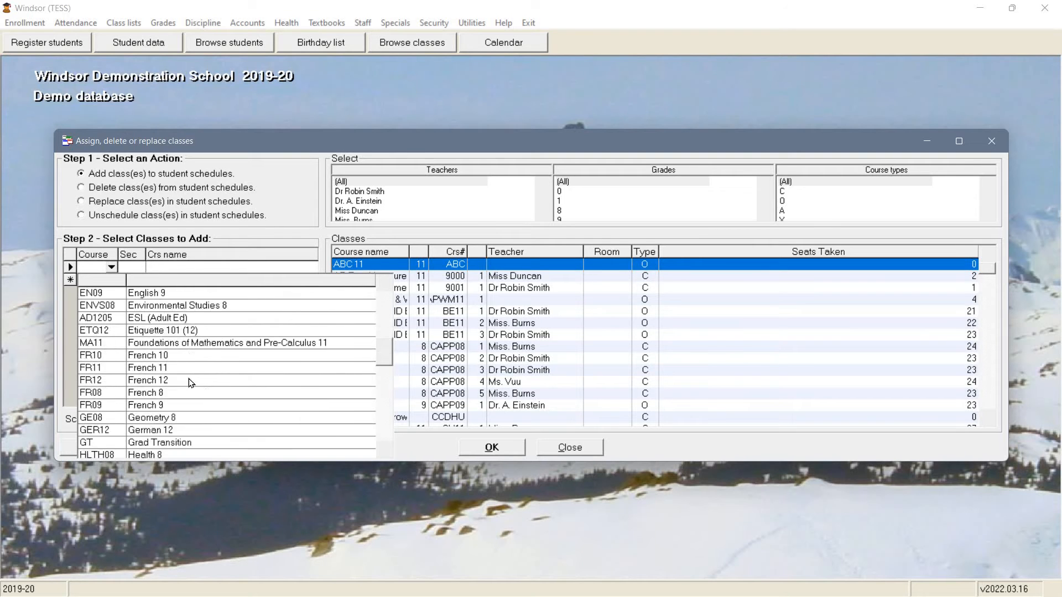
left_click(190, 376)
left_click(140, 270)
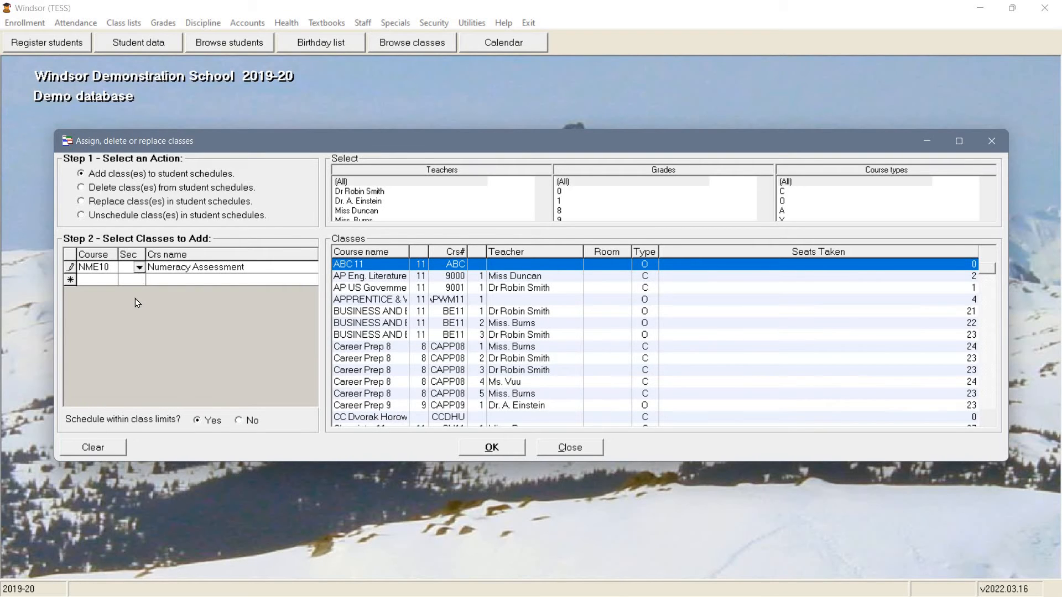
left_click(132, 294)
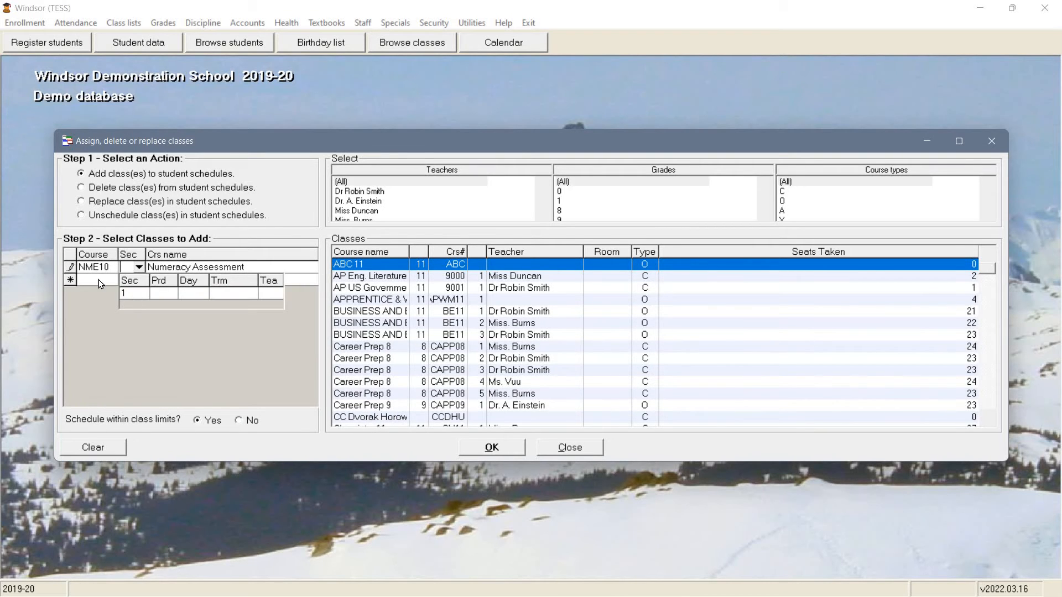
left_click(108, 279)
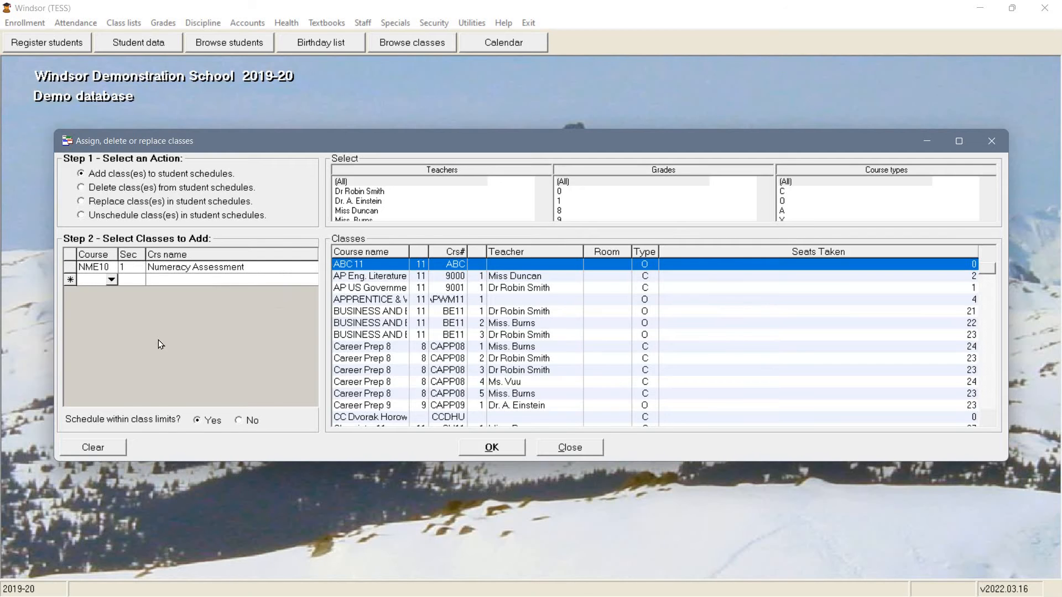
Add section 1 of LTE10 Literary Assessment to the classes and proceed without scheduling within class limits.
scroll(225, 382, "down", 12)
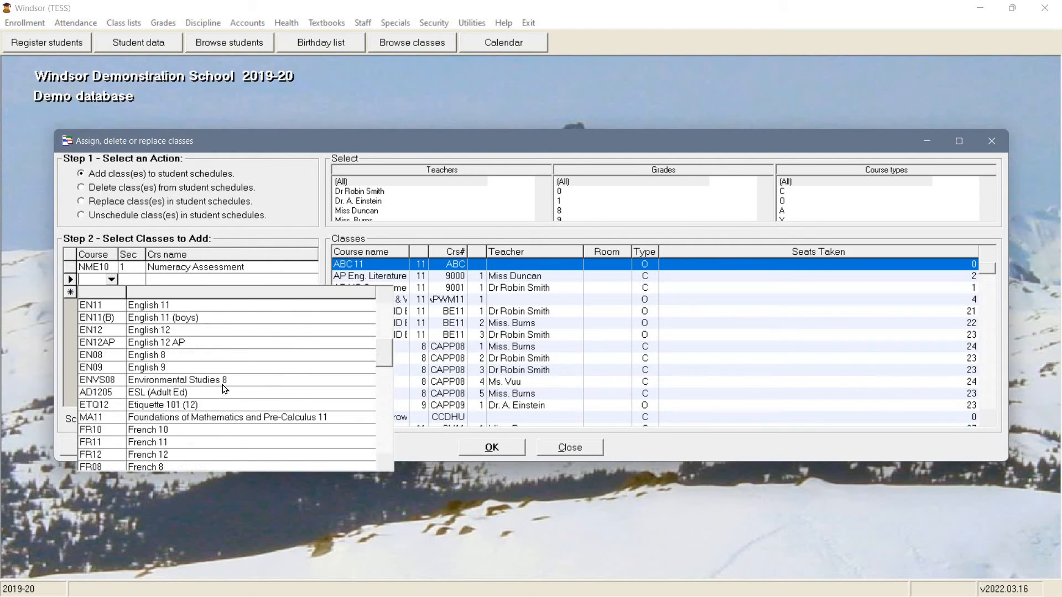
left_click(225, 386)
left_click(140, 281)
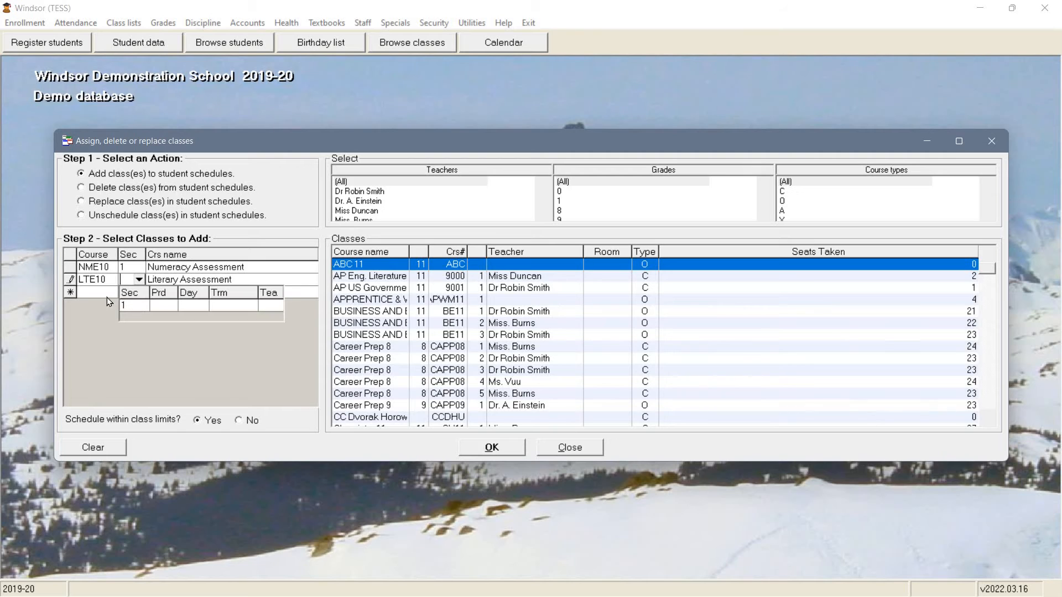
left_click(126, 304)
left_click(127, 356)
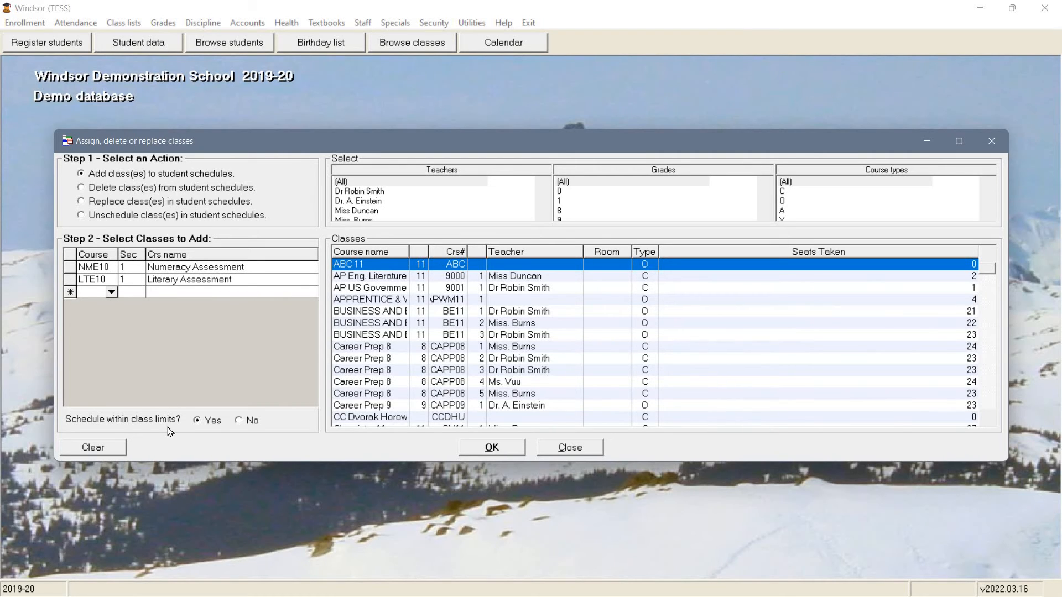
left_click(240, 421)
left_click(487, 449)
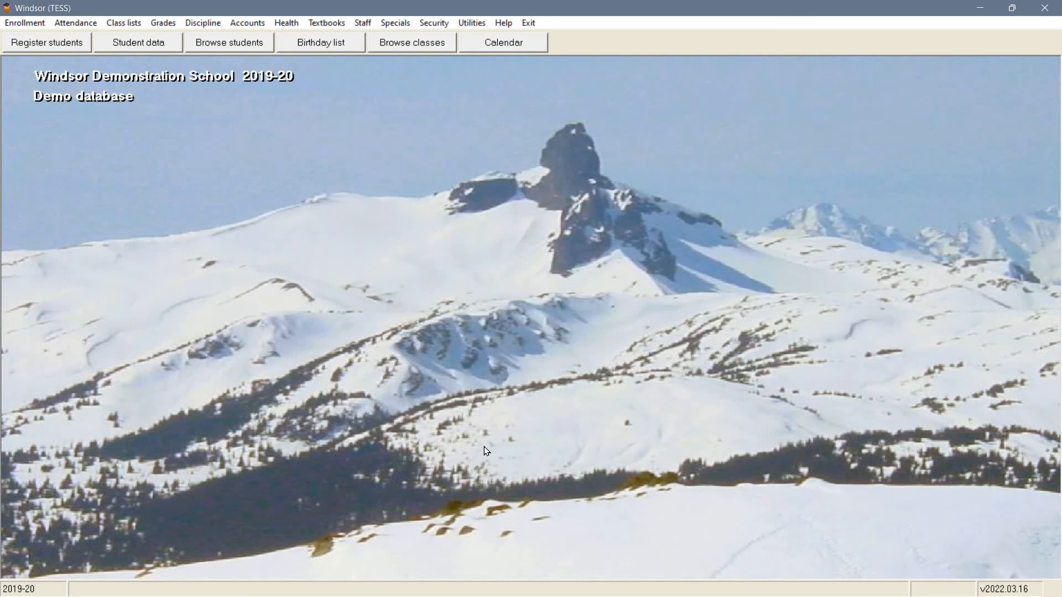
Select the enrolled grade 10 students and add the chosen classes to their schedules.
left_click(377, 178)
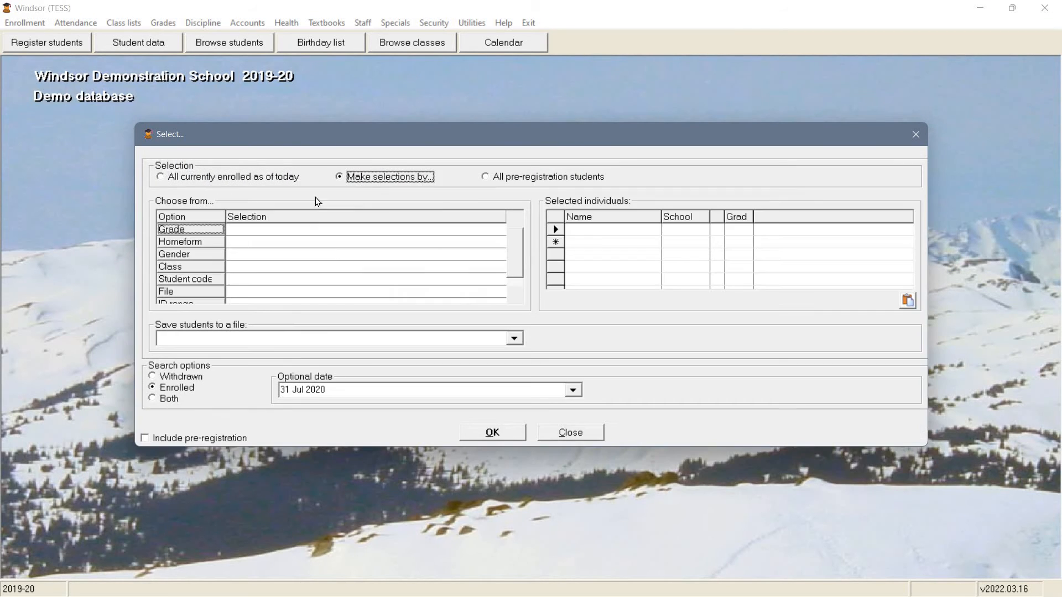
double_click(210, 234)
left_click(486, 256)
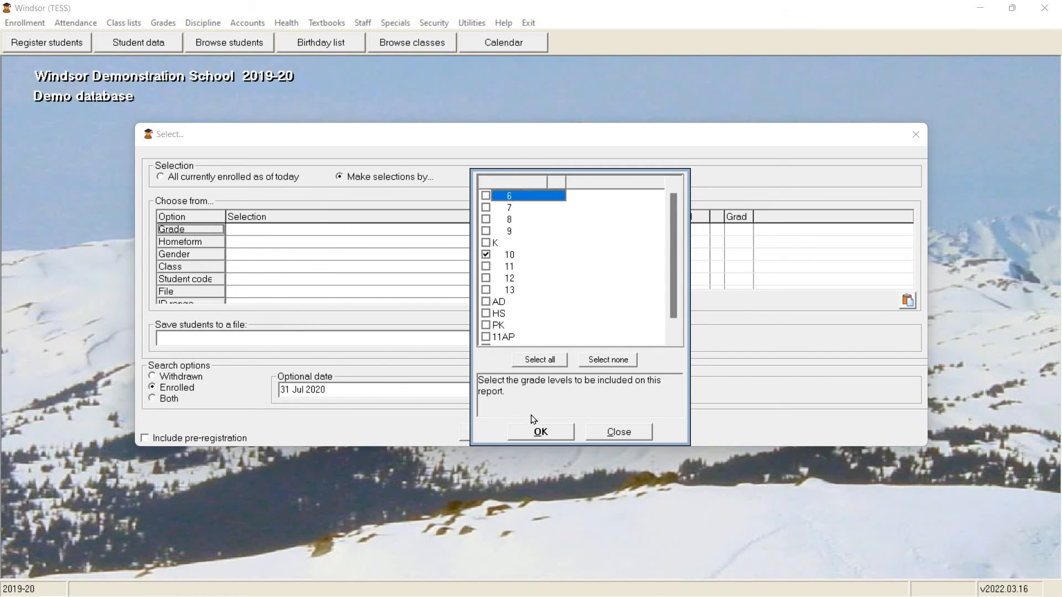
left_click(540, 430)
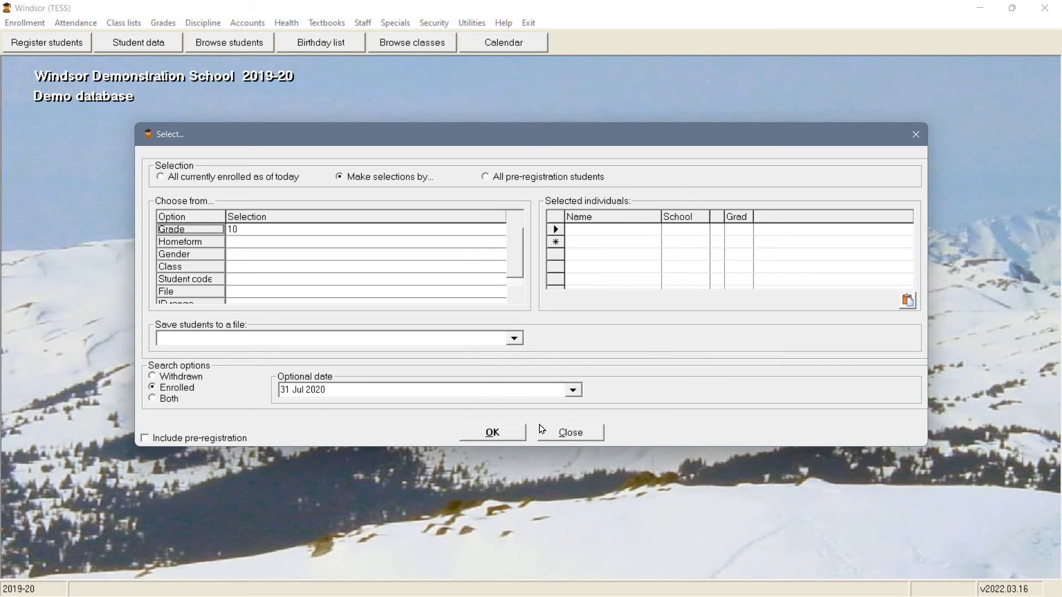
left_click(487, 430)
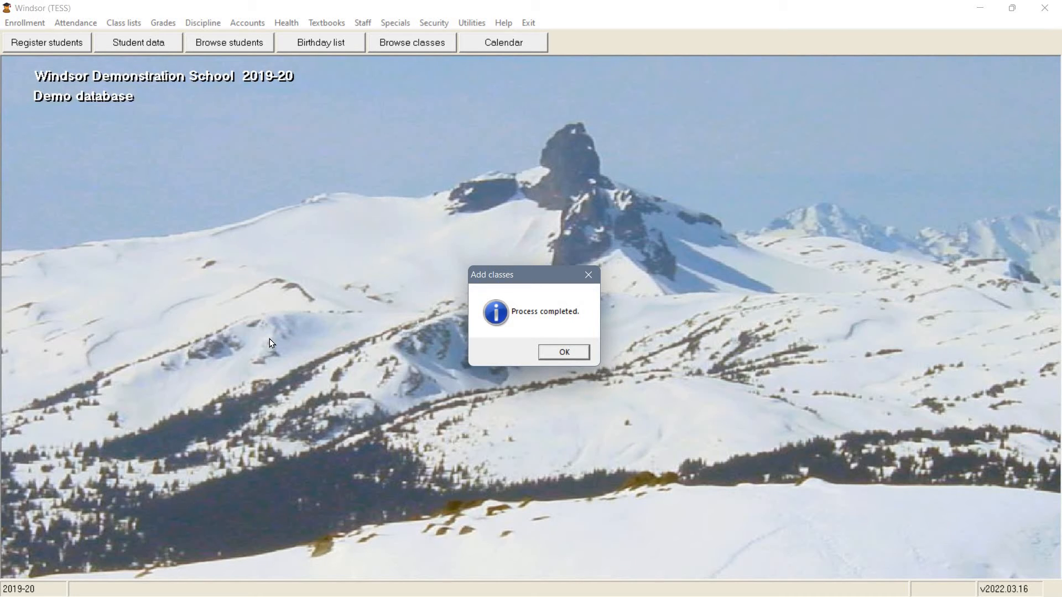
left_click(560, 354)
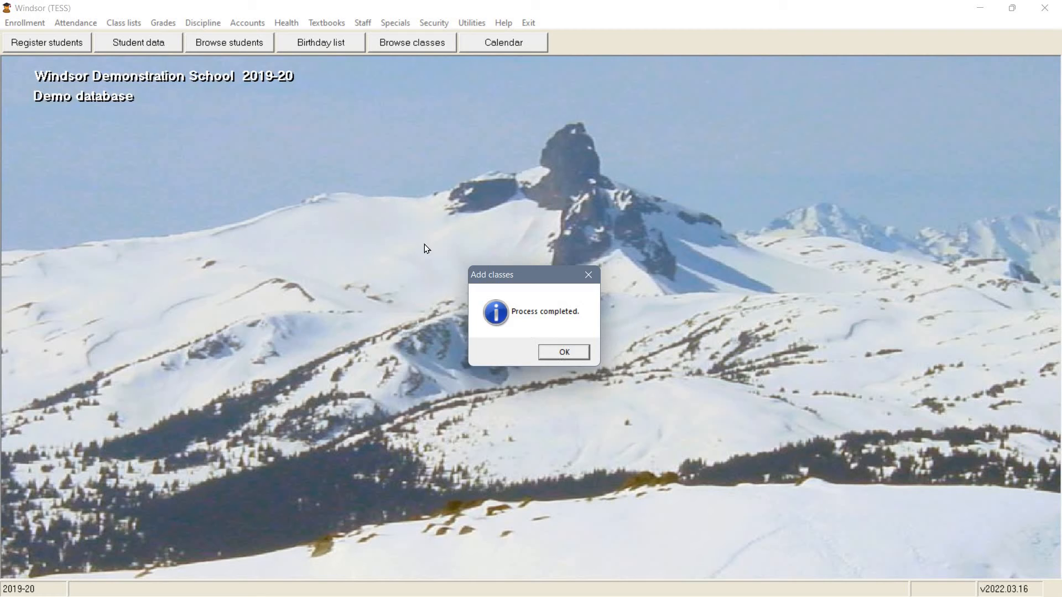
Open the LTE10 Literary Assessment course in the class setup to review its class list.
left_click(129, 26)
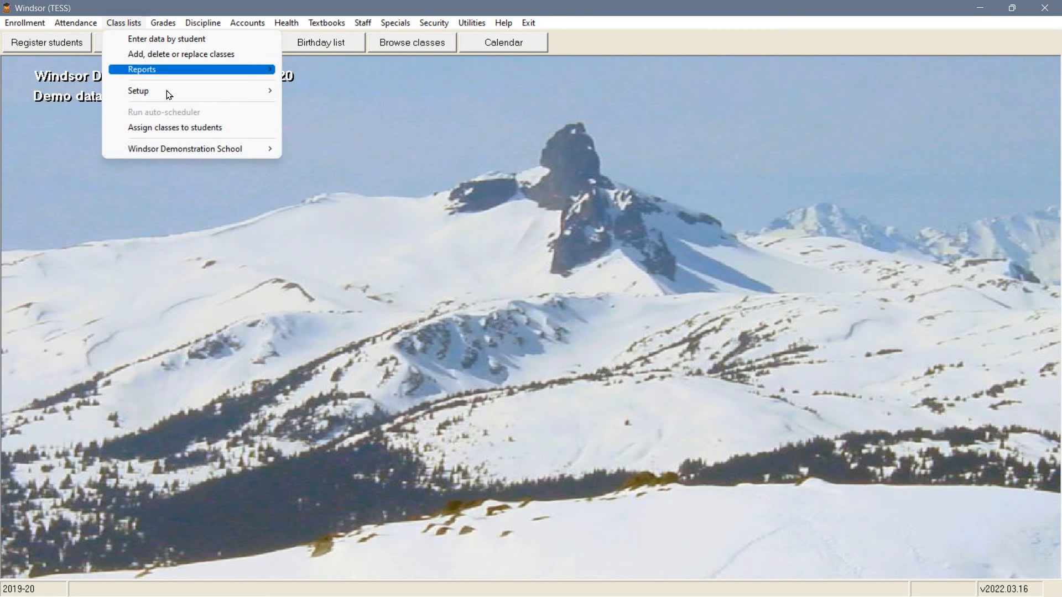
mouse_move(166, 91)
left_click(281, 121)
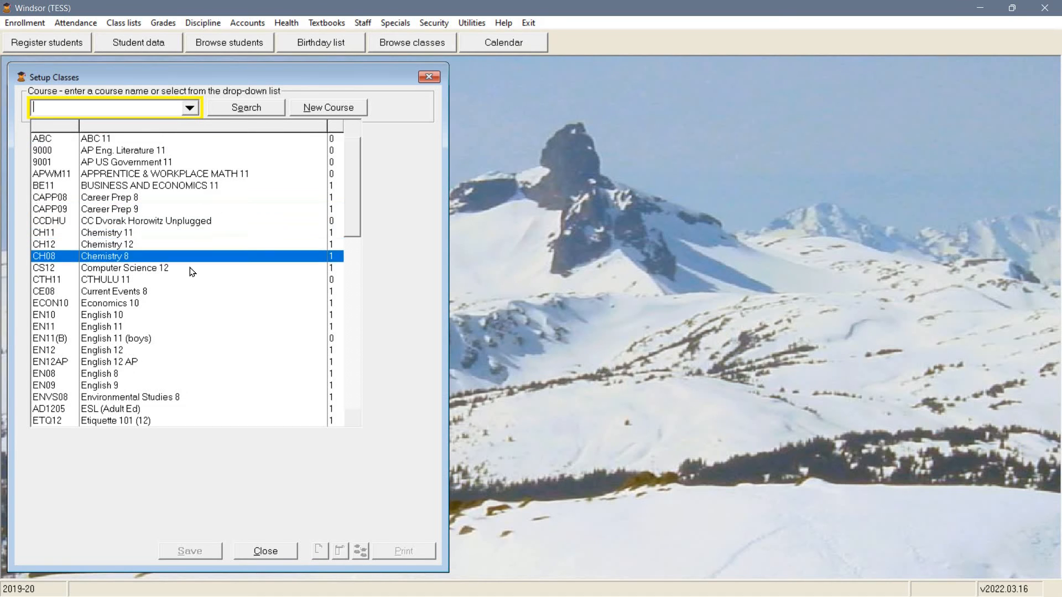
scroll(190, 270, "down", 6)
scroll(191, 270, "down", 5)
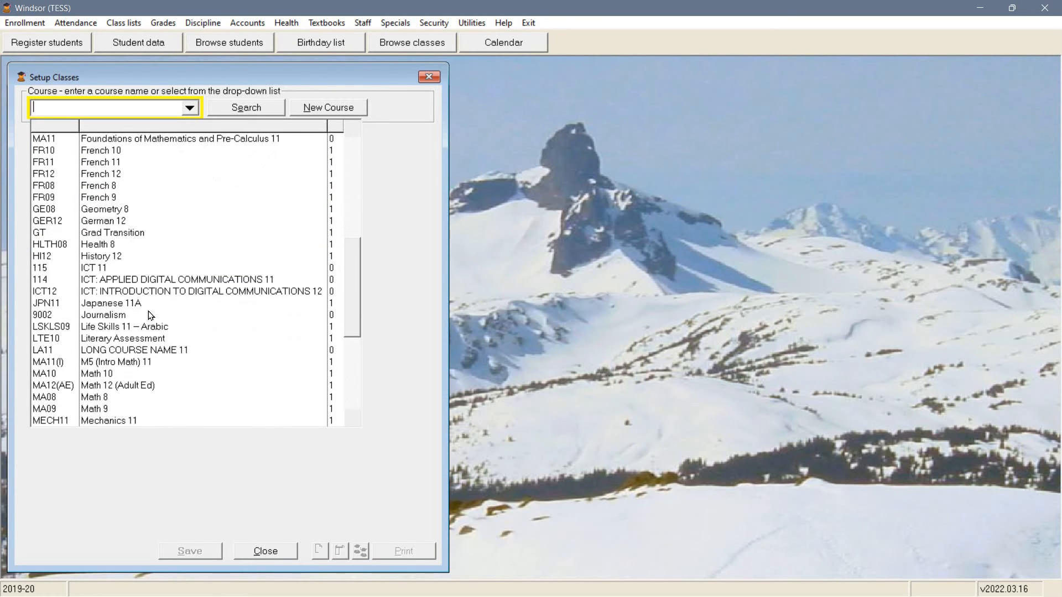
left_click(136, 339)
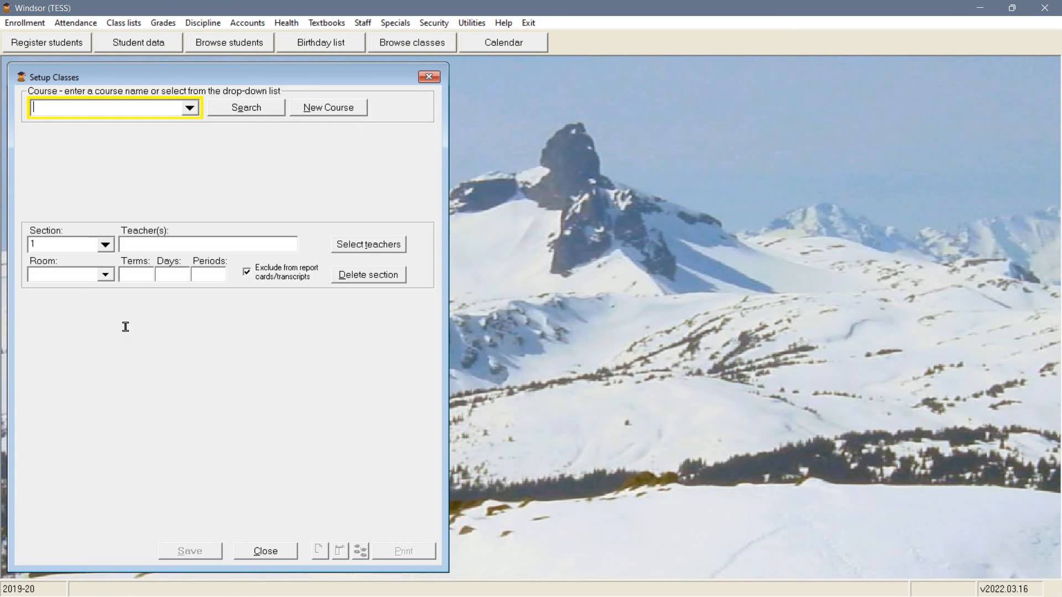
Look through the students listed in section 1 of LTE10 Literary Assessment and close the class setup.
scroll(172, 398, "down", 8)
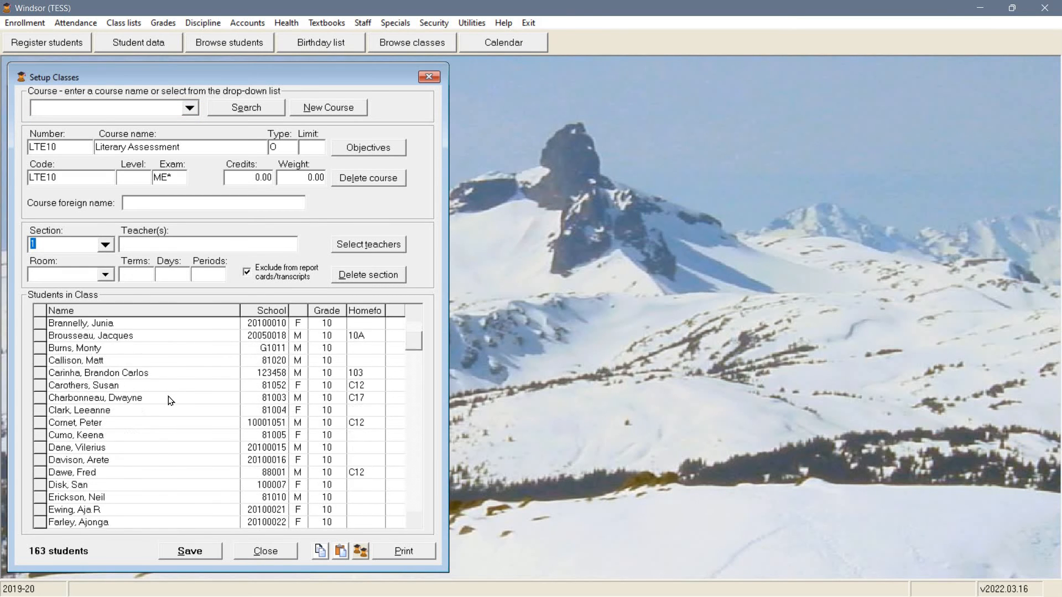
scroll(167, 406, "down", 5)
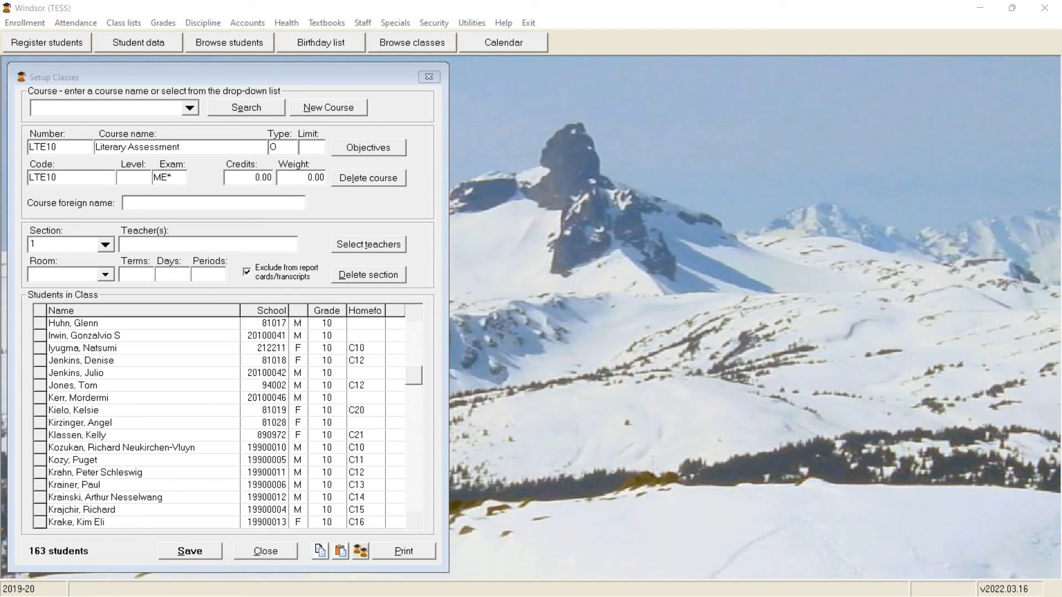
left_click(272, 552)
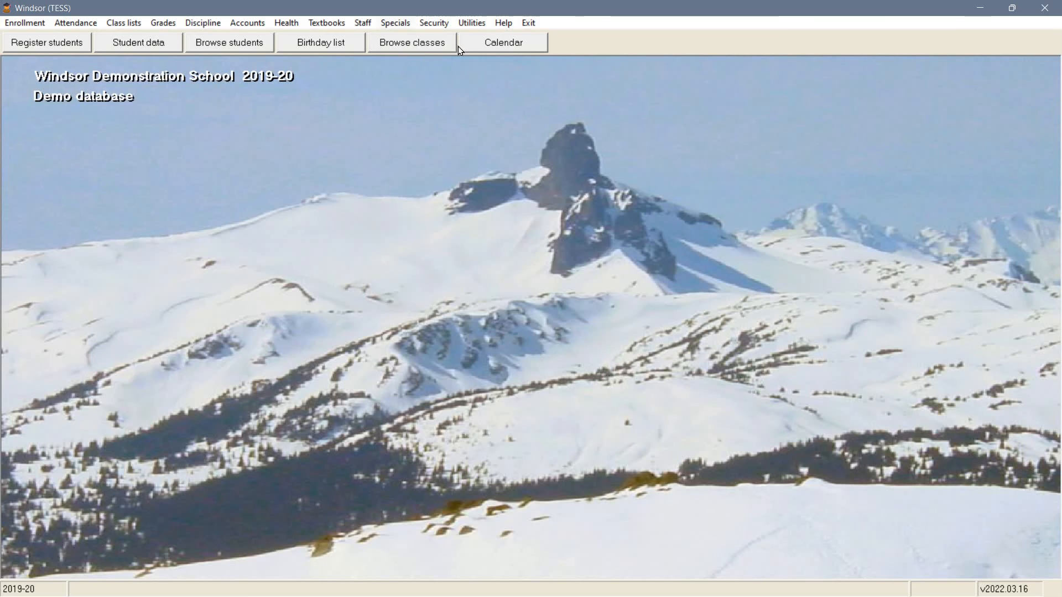
Start setting TRAX data for a class, accept overriding the default data, and choose the LTE10 Literary Assessment course.
left_click(394, 23)
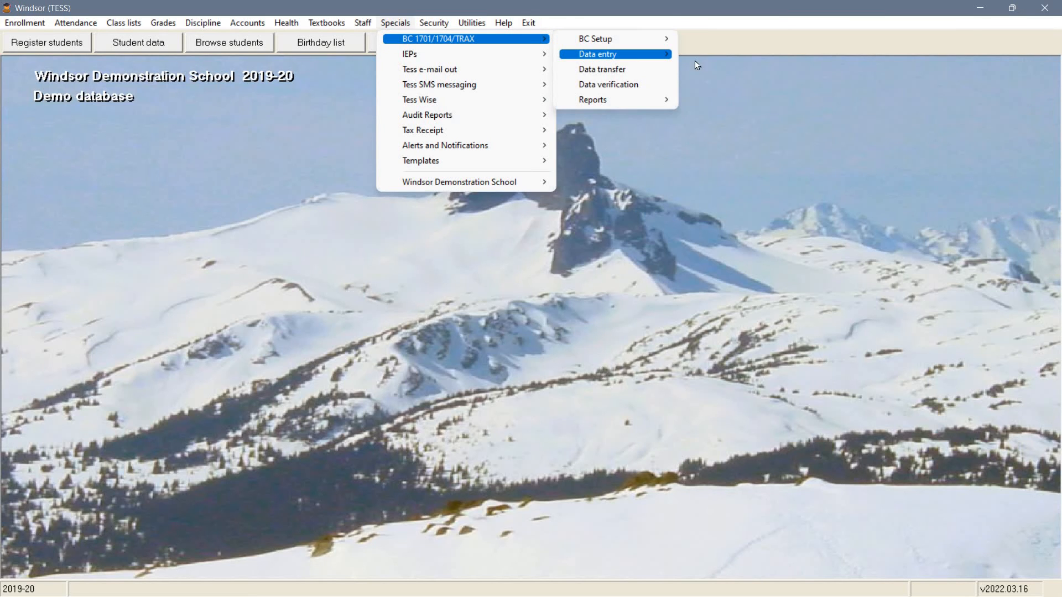
mouse_move(608, 54)
left_click(724, 115)
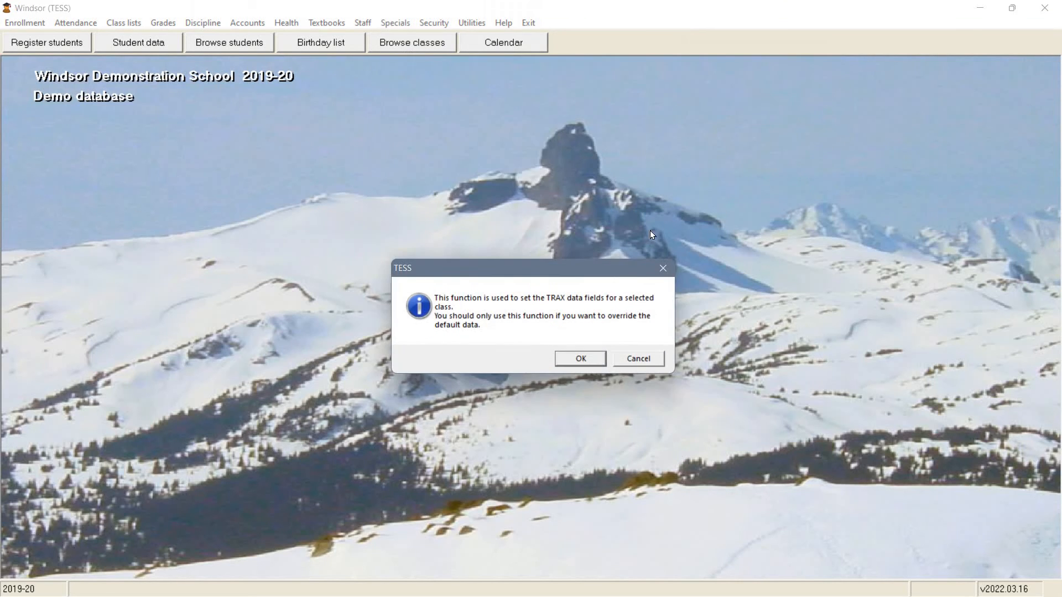
left_click(584, 358)
left_click(661, 175)
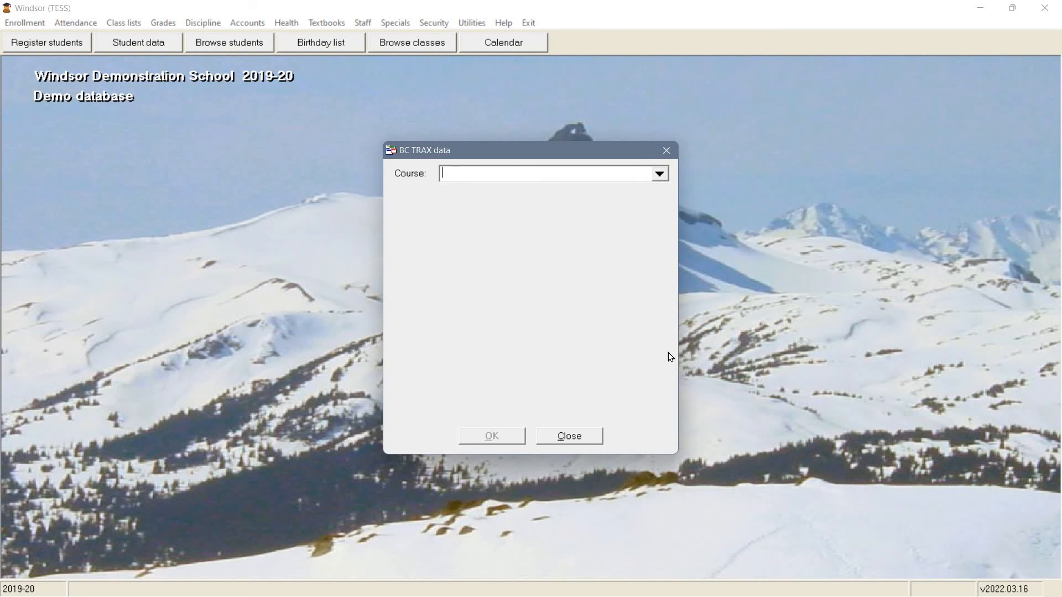
scroll(617, 394, "down", 3)
scroll(619, 398, "down", 5)
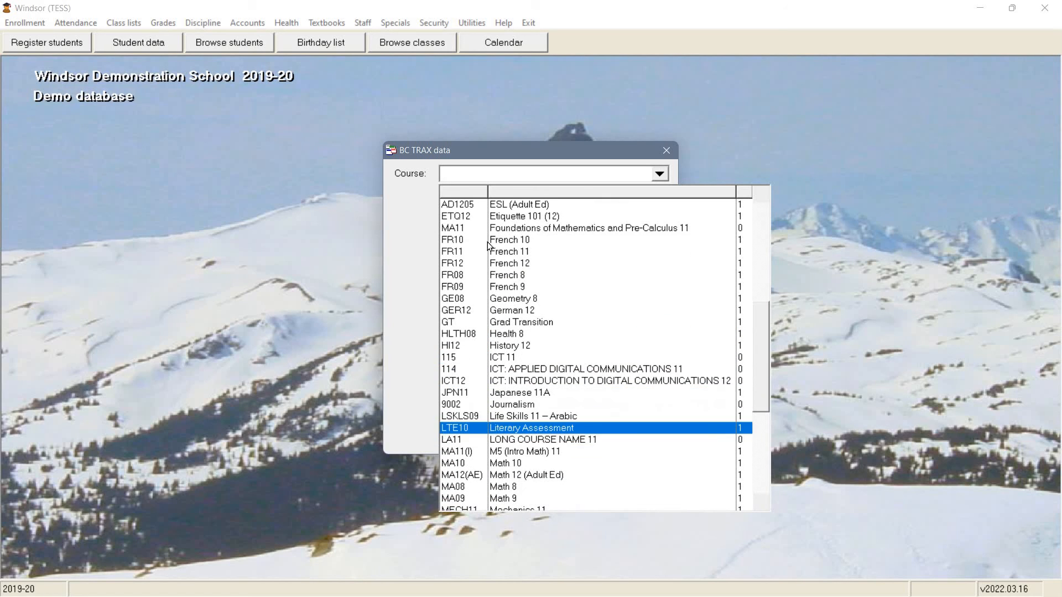
left_click(559, 428)
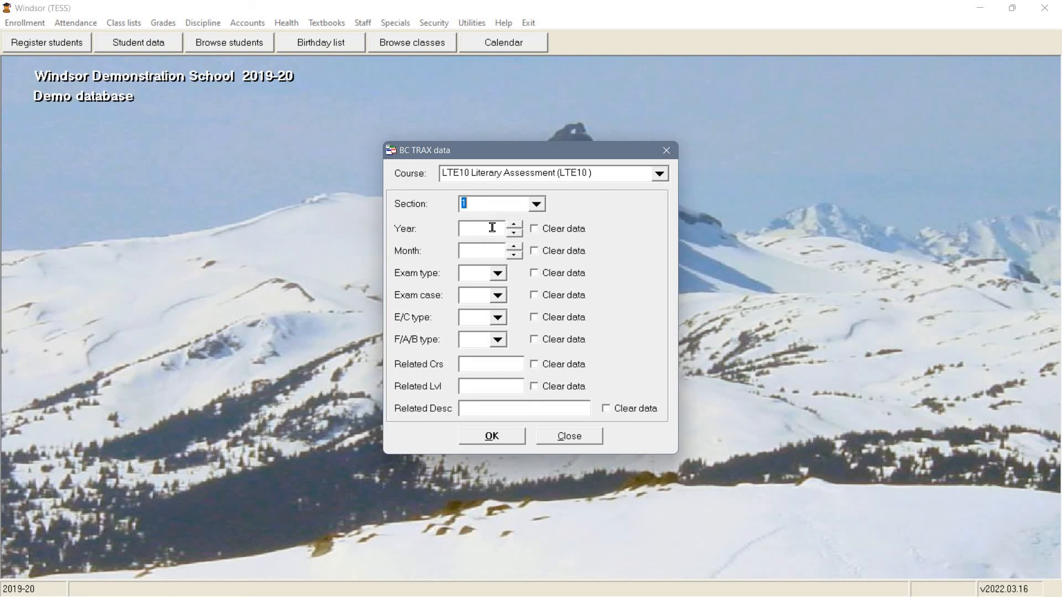
Set the TRAX year to 2022 and fill in the month for section 1 of LTE10, and apply the data.
key("Tab")
type("2022")
left_click(515, 247)
left_click(494, 435)
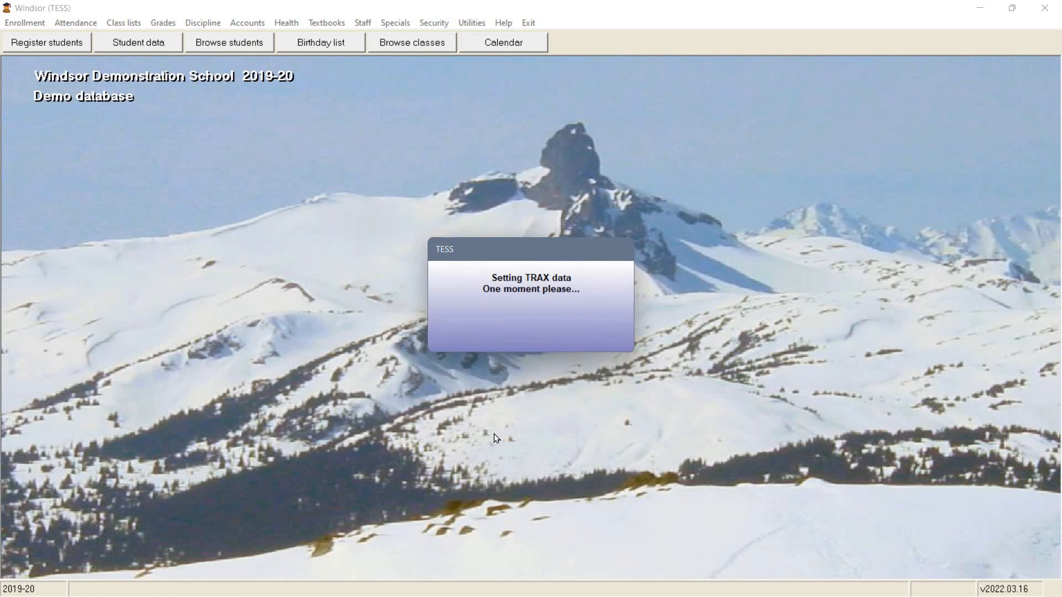
left_click(557, 353)
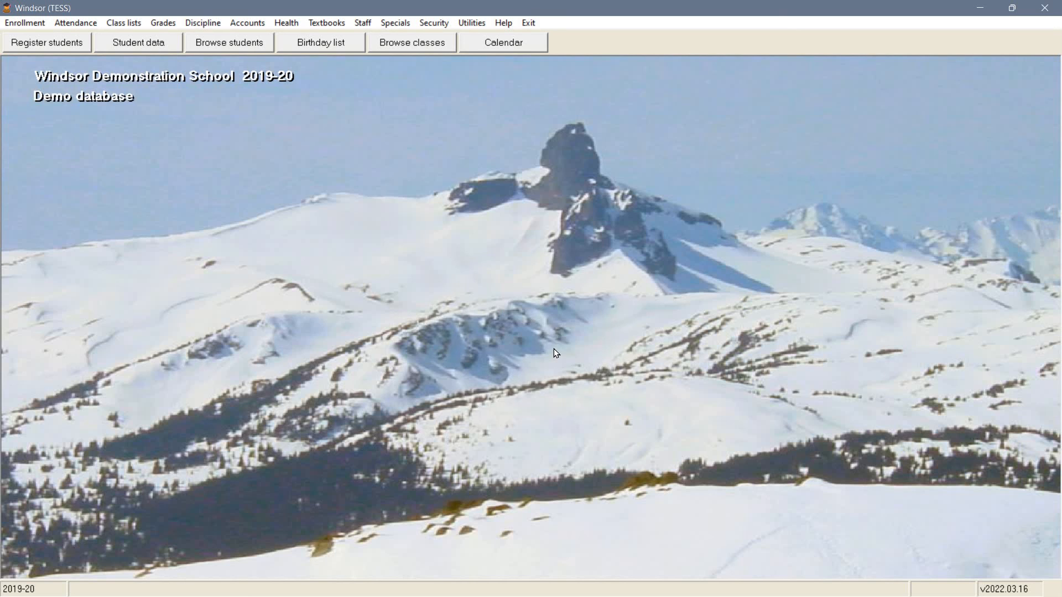
Start setting TRAX data for another class, accept overriding the default data, and choose the NME10 Numeracy Assessment course.
left_click(402, 23)
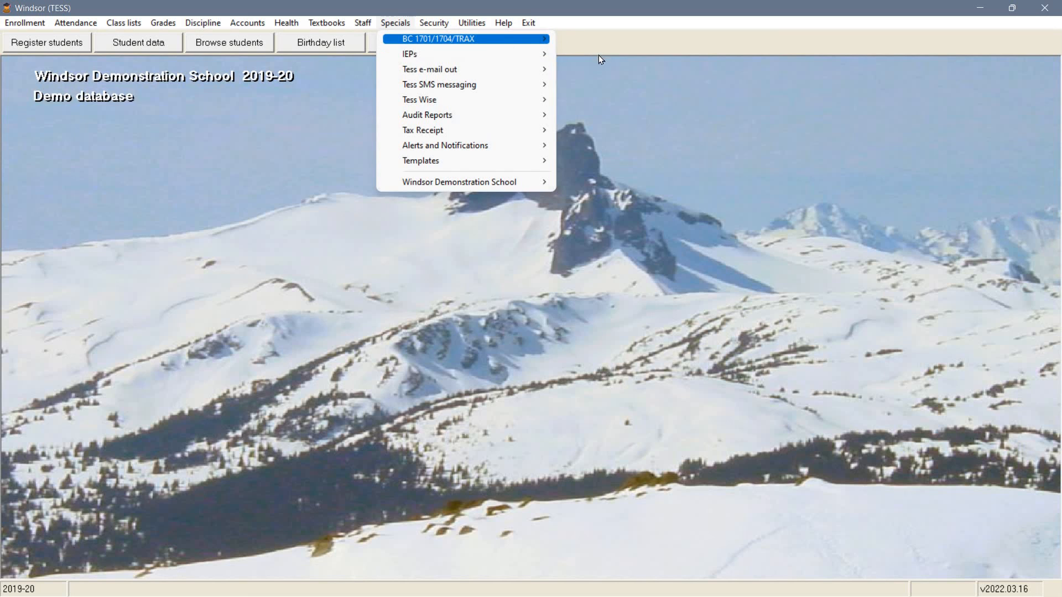
mouse_move(516, 39)
mouse_move(647, 55)
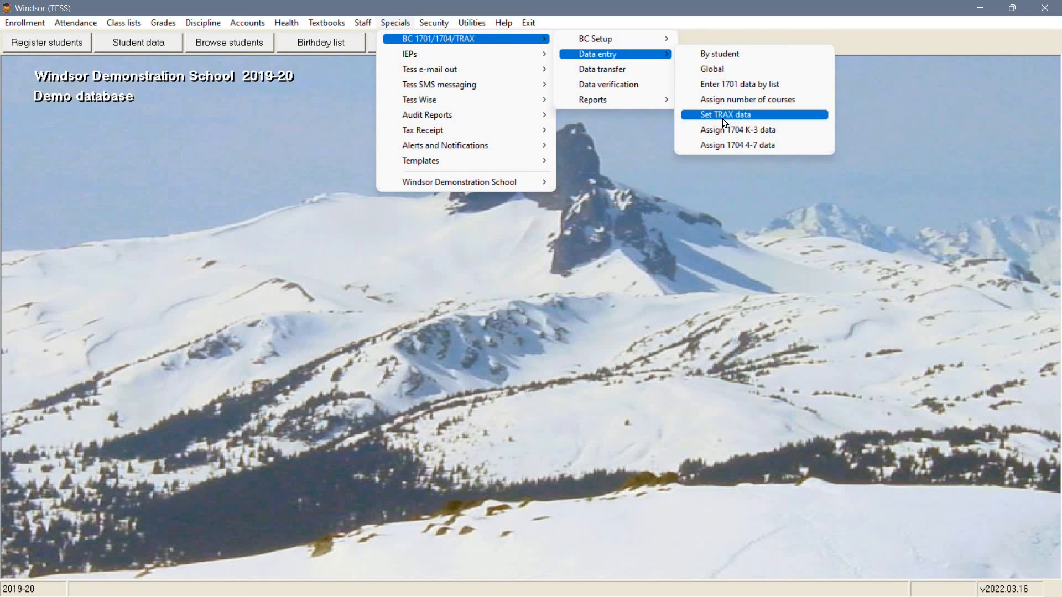
left_click(722, 116)
left_click(589, 358)
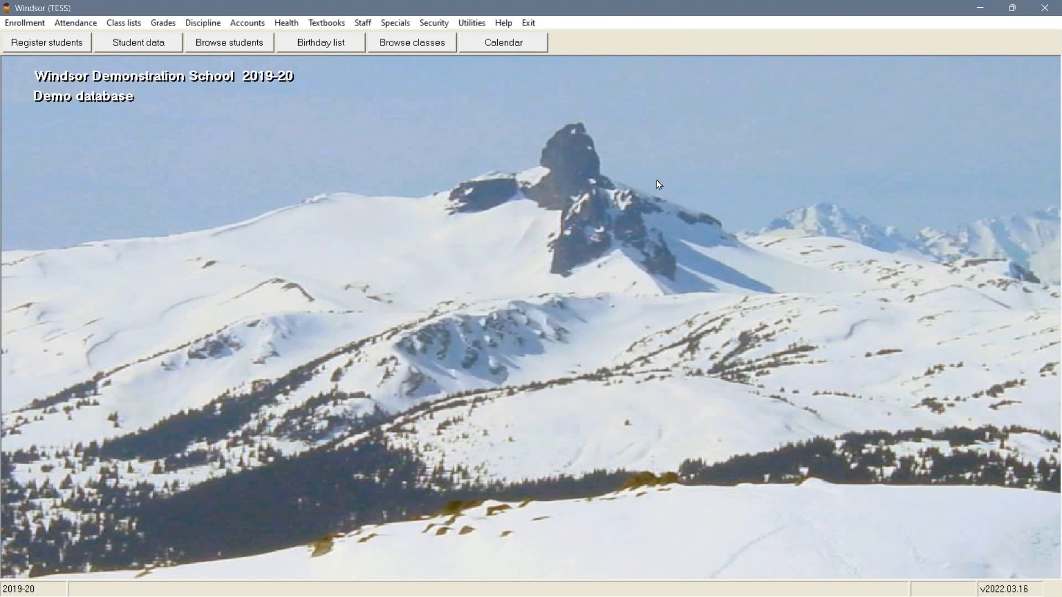
left_click(761, 476)
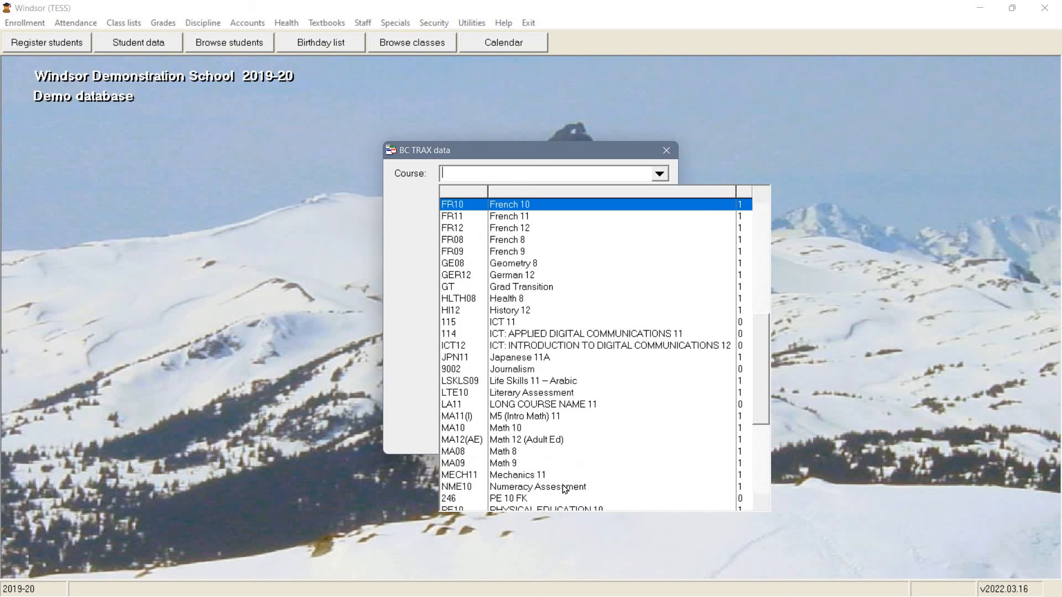
key("Return")
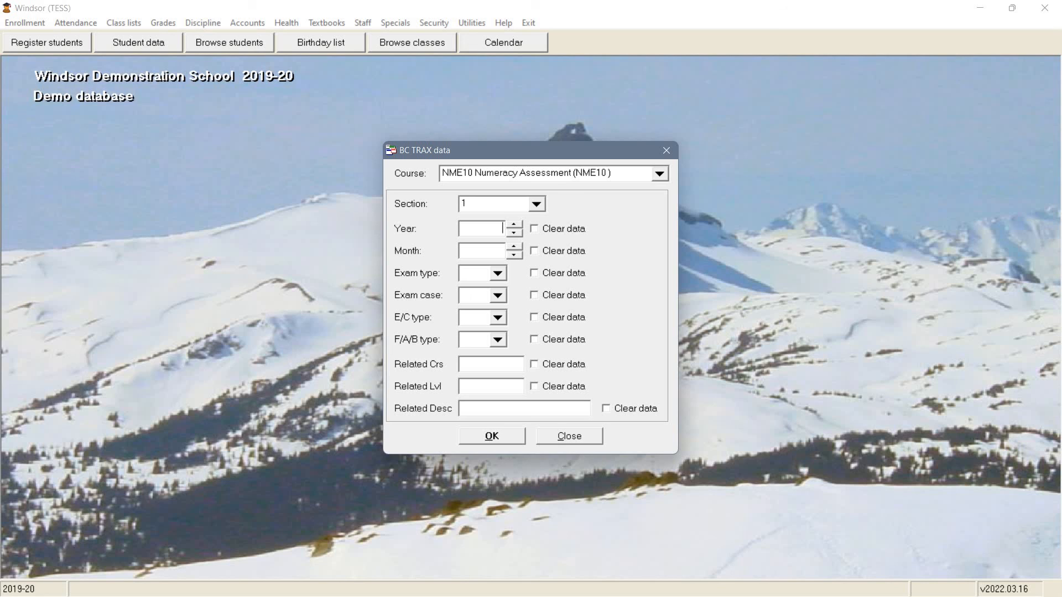
Set the TRAX year to 2022 and the month to 06 for section 1 of NME10, and apply the data.
type("2022")
type("06")
left_click(493, 436)
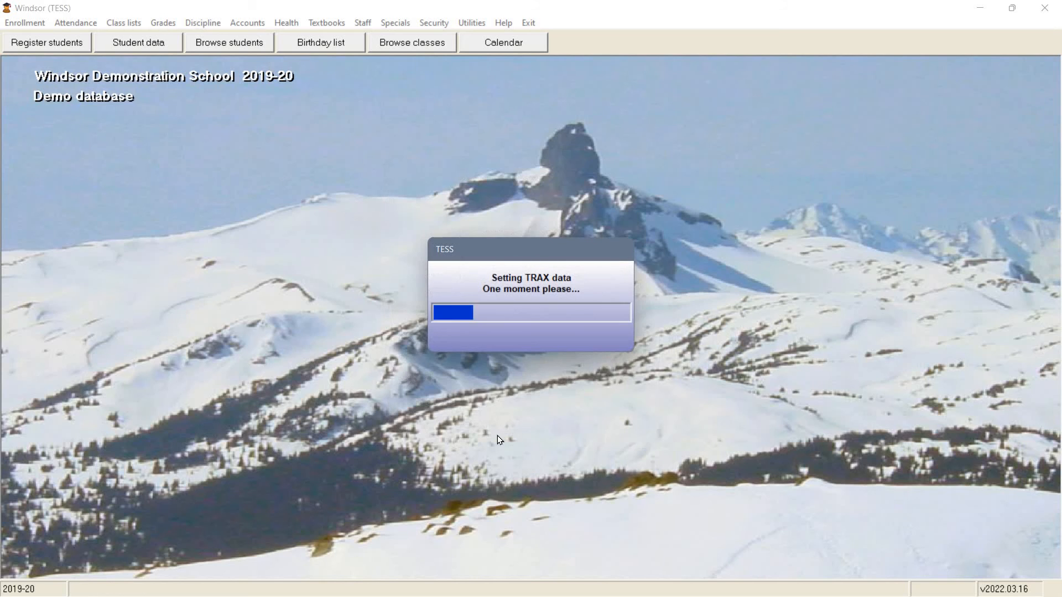
key("Return")
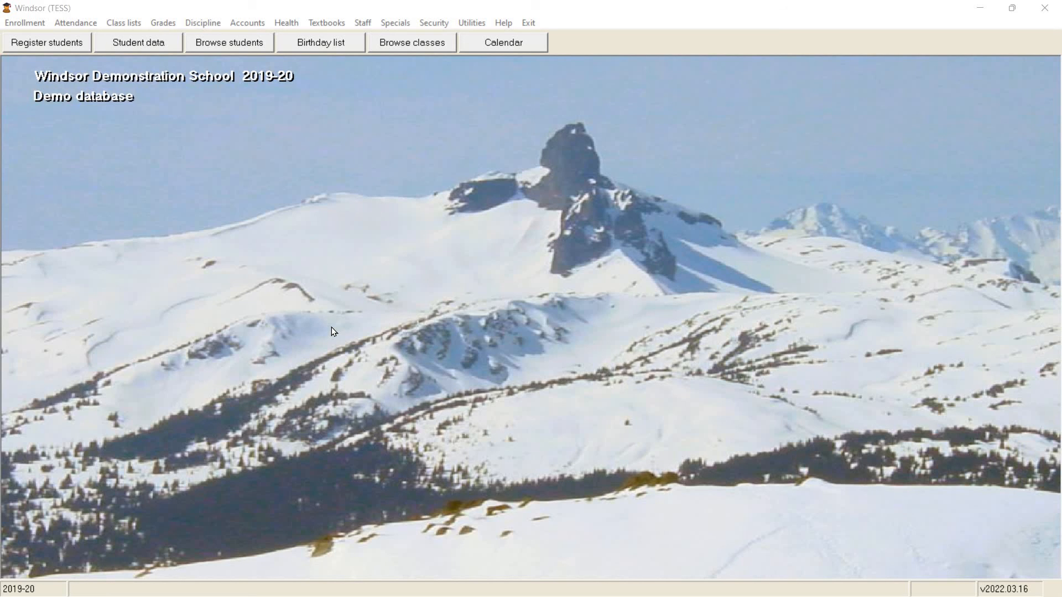